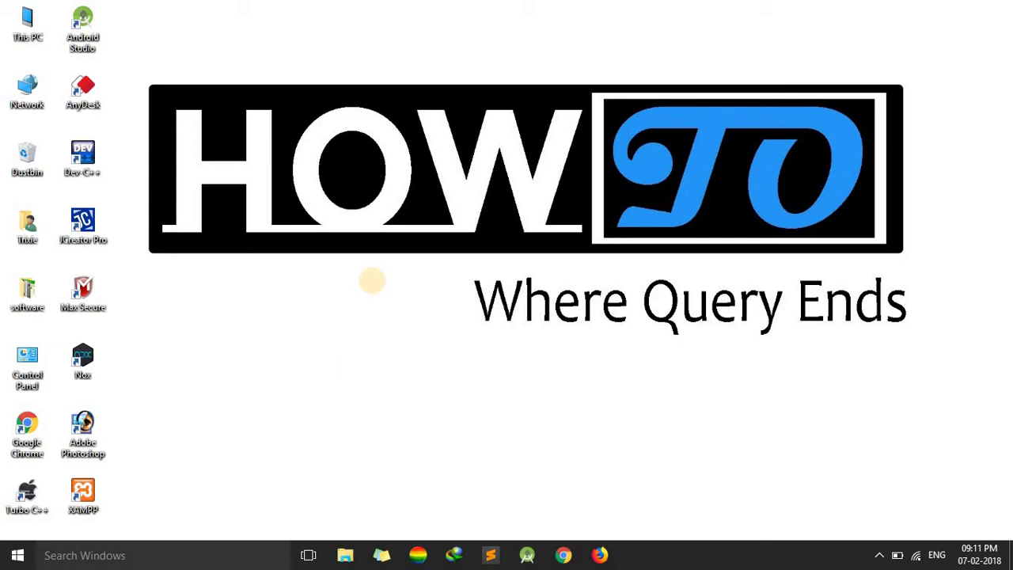
Step: Check the drives in This PC, then search 'computer' and launch Computer Management
double_click(30, 25)
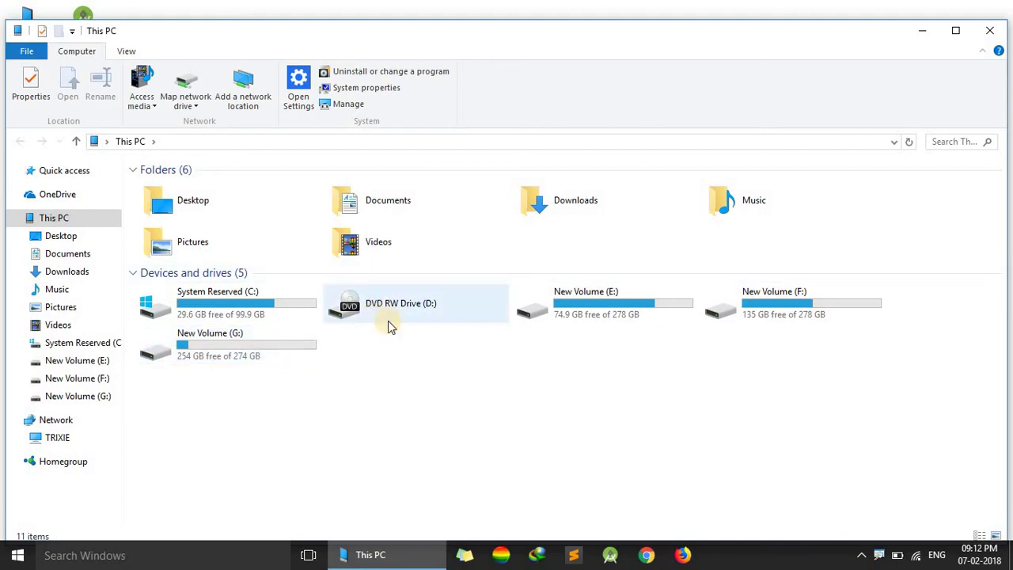
left_click(992, 38)
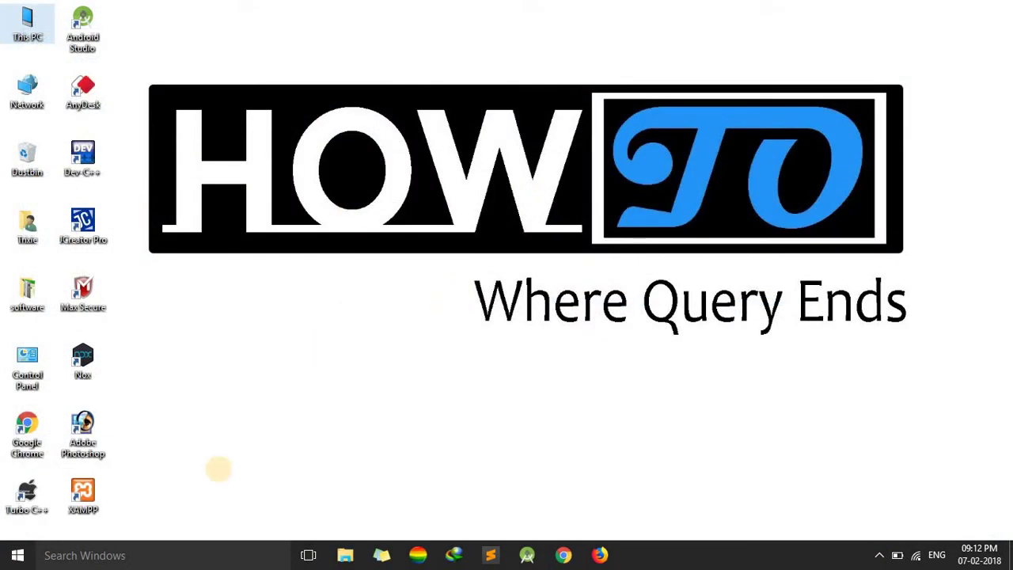
left_click(152, 553)
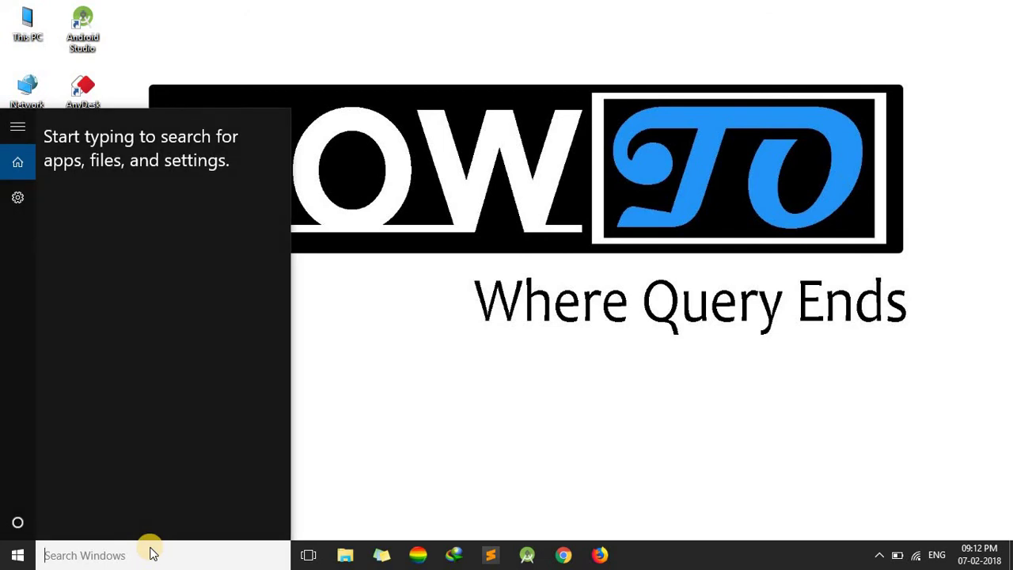
type("computer")
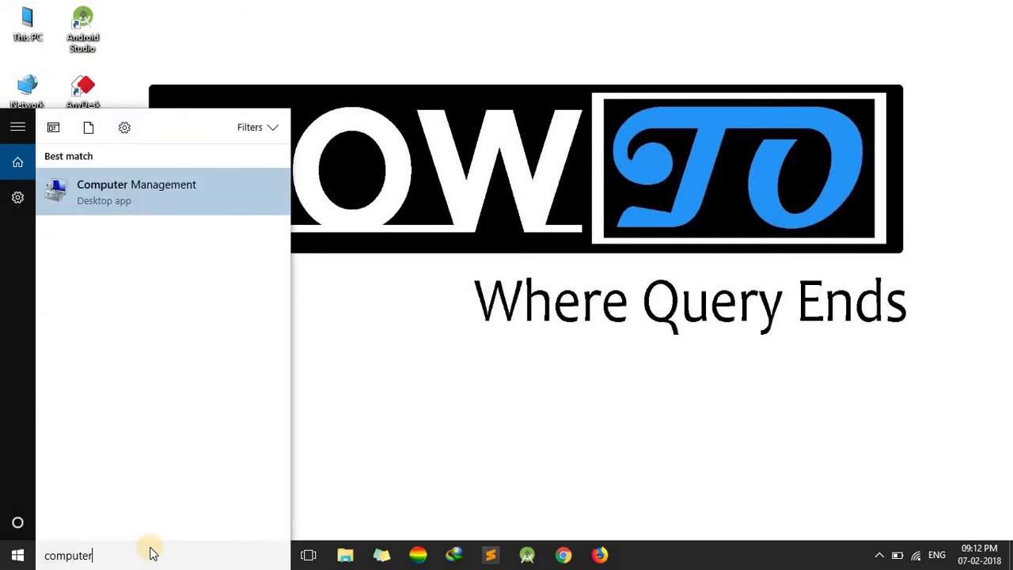
left_click(119, 185)
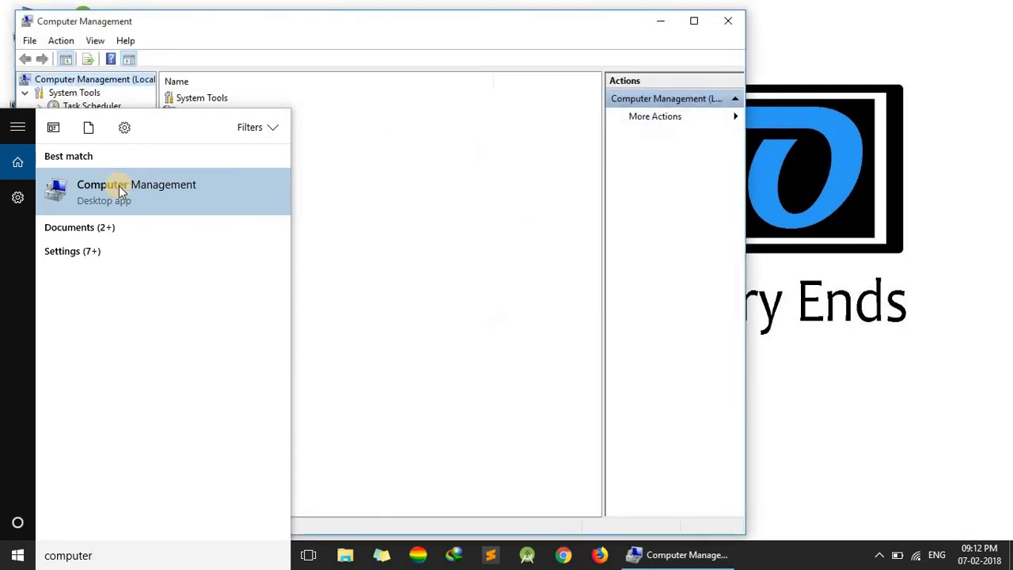
Step: Open Disk Management in a maximized Computer Management window and select New Volume (G:)
left_click(396, 165)
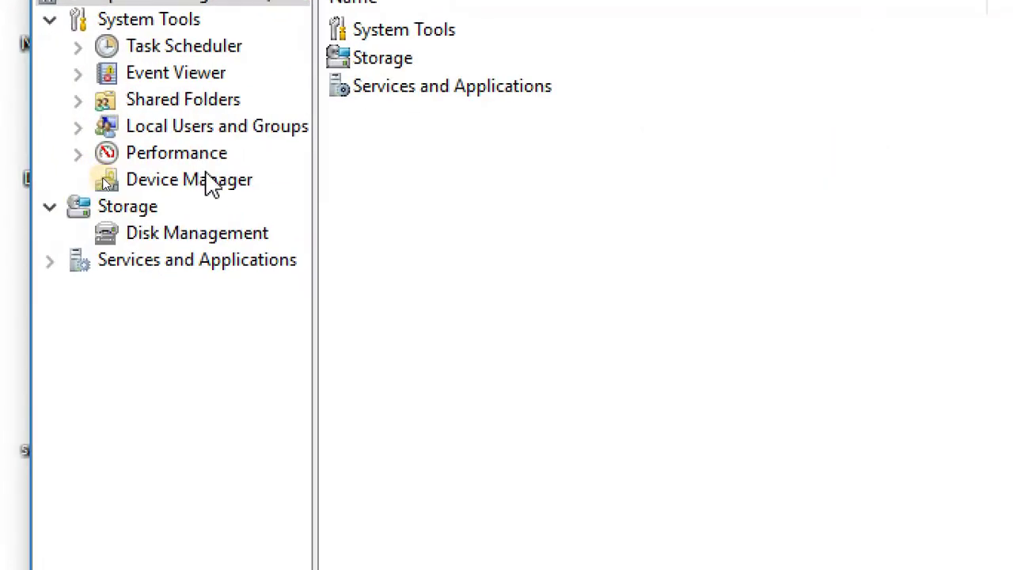
left_click(186, 233)
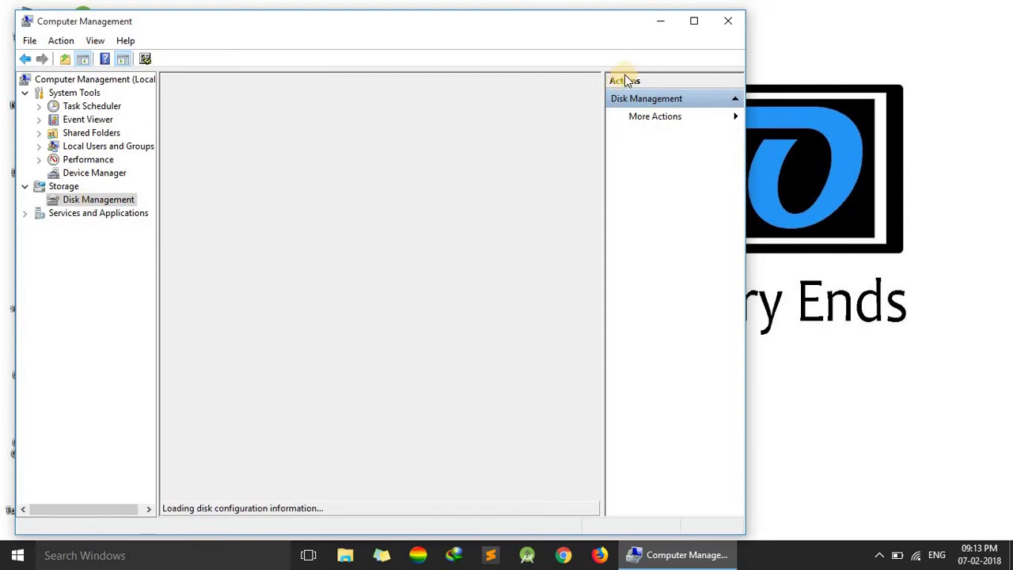
left_click(697, 29)
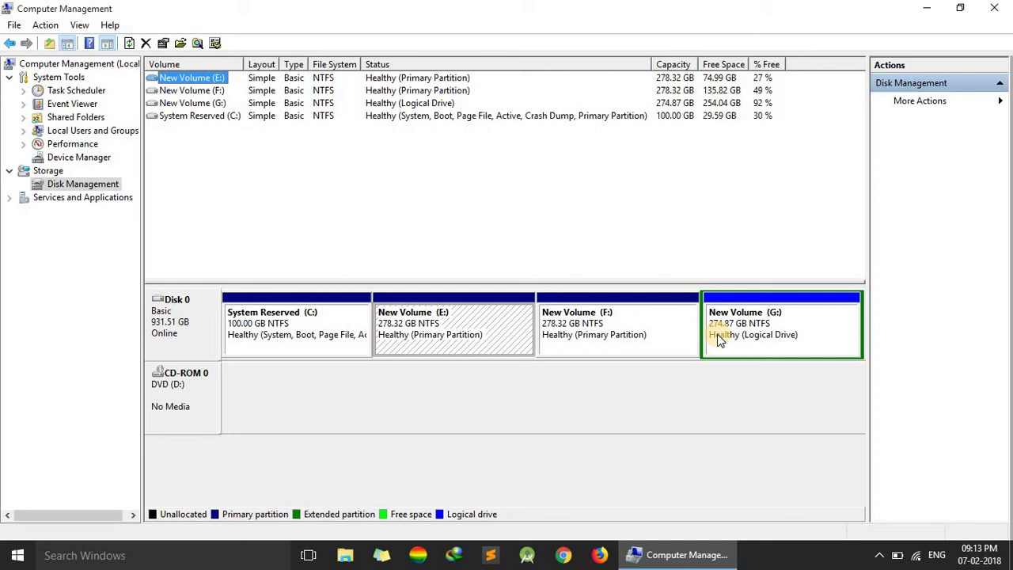
left_click(771, 314)
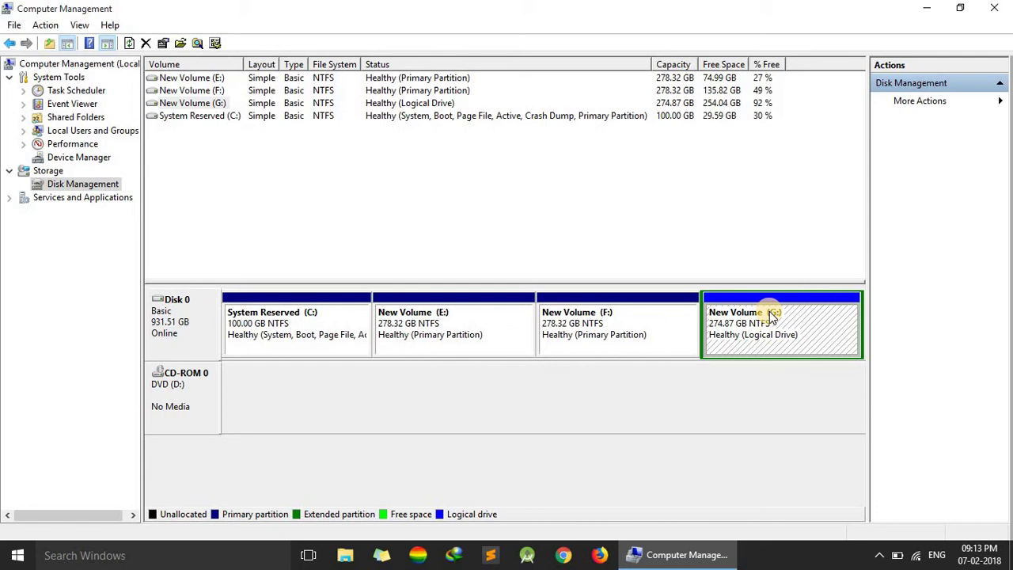
Step: Shrink New Volume (G:) by 10000 MB, leaving 9.77 GB of free space
right_click(772, 314)
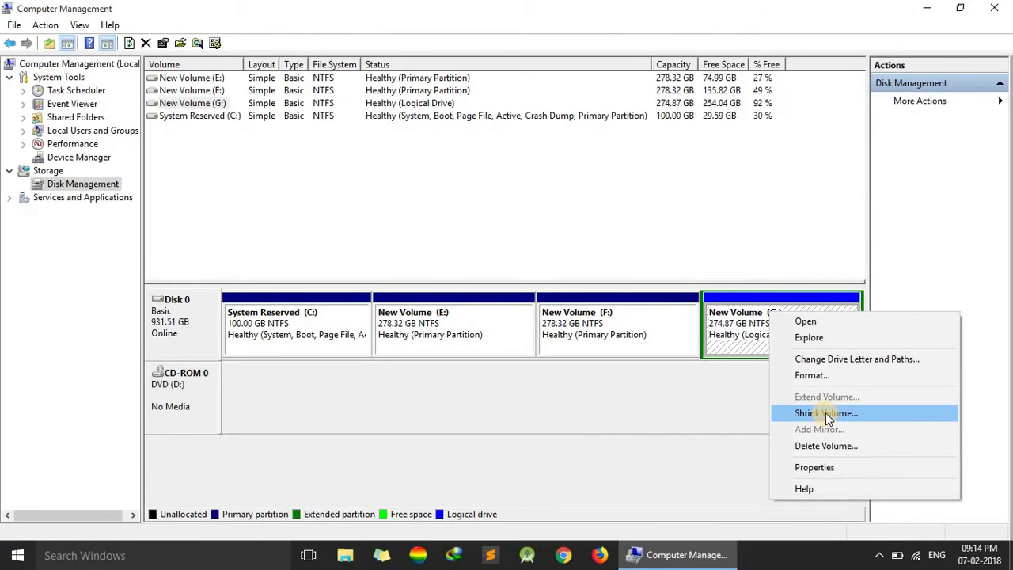
left_click(825, 412)
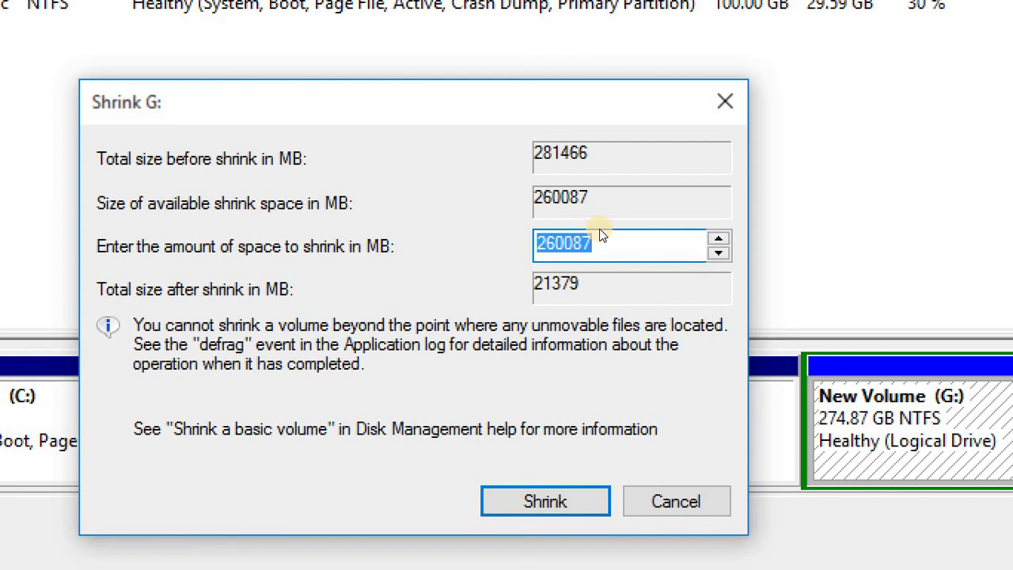
key("BackSpace")
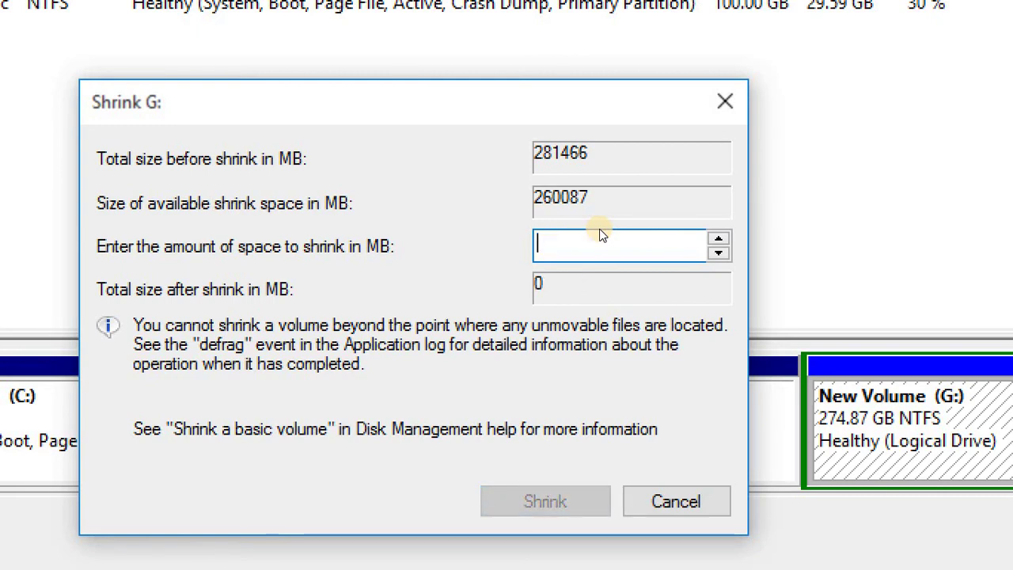
type("1")
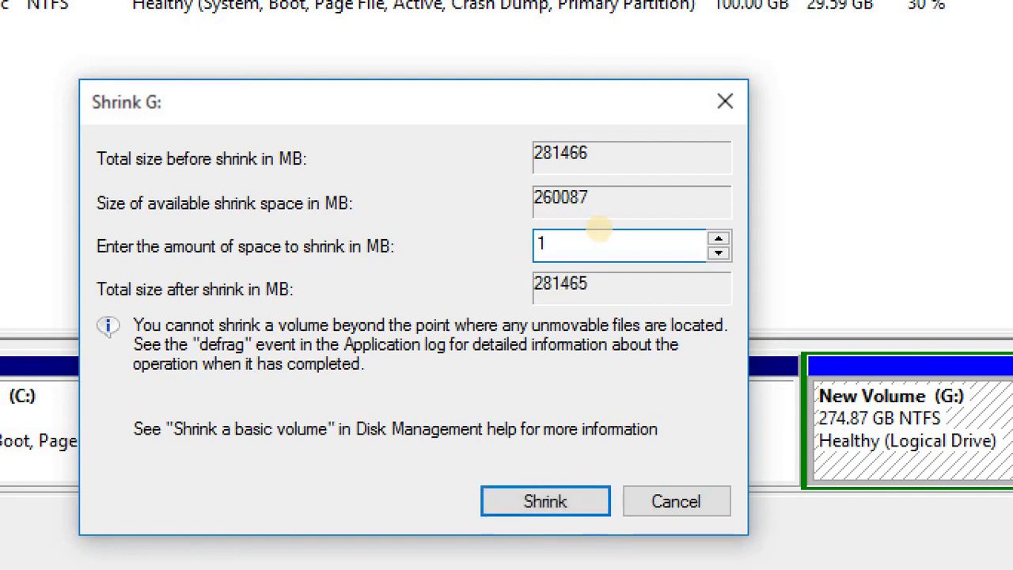
type("0000")
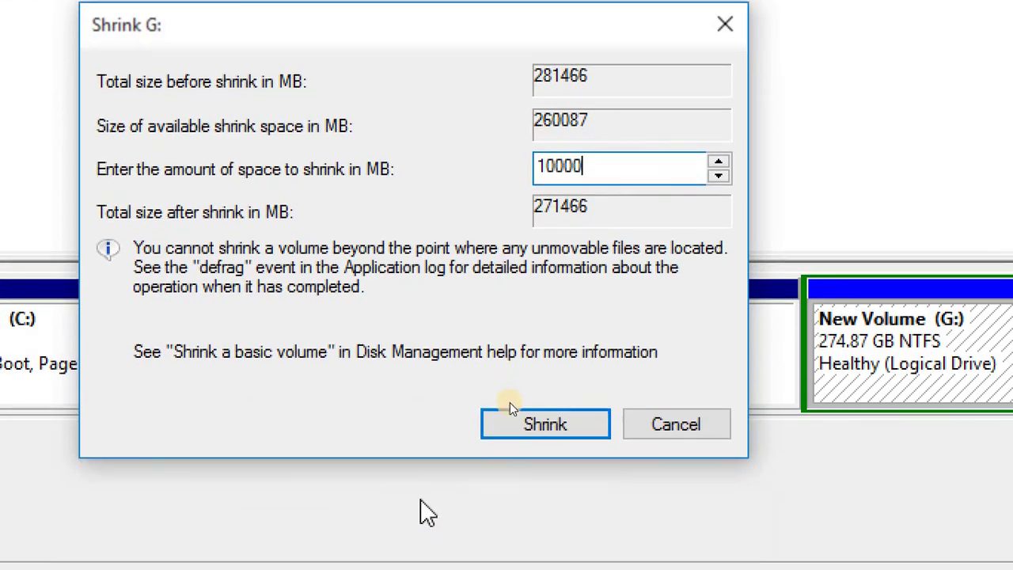
left_click(554, 425)
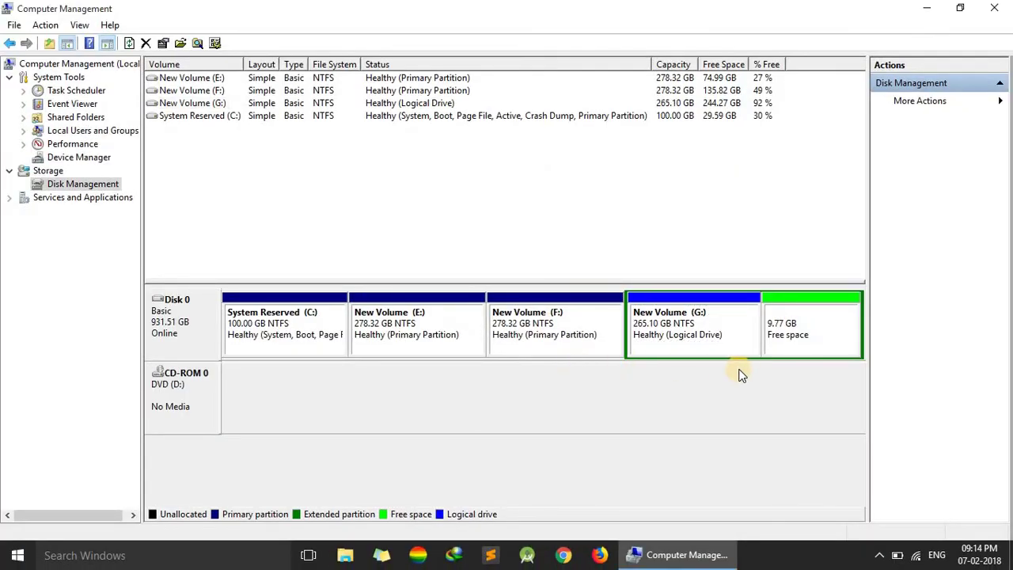
Step: Select the 9.77 GB free space beside G: and bring up its context menu
left_click(817, 322)
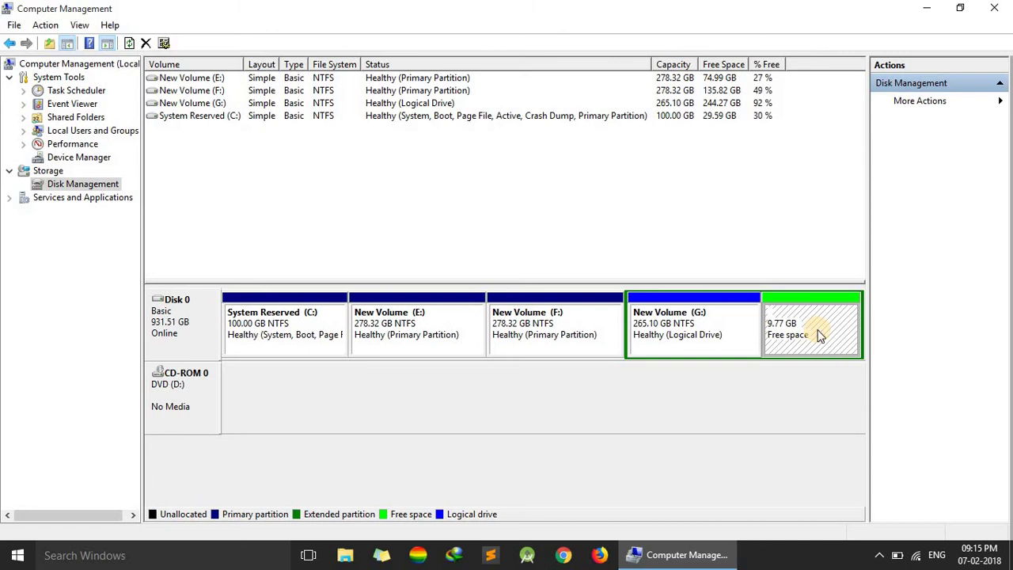
right_click(819, 336)
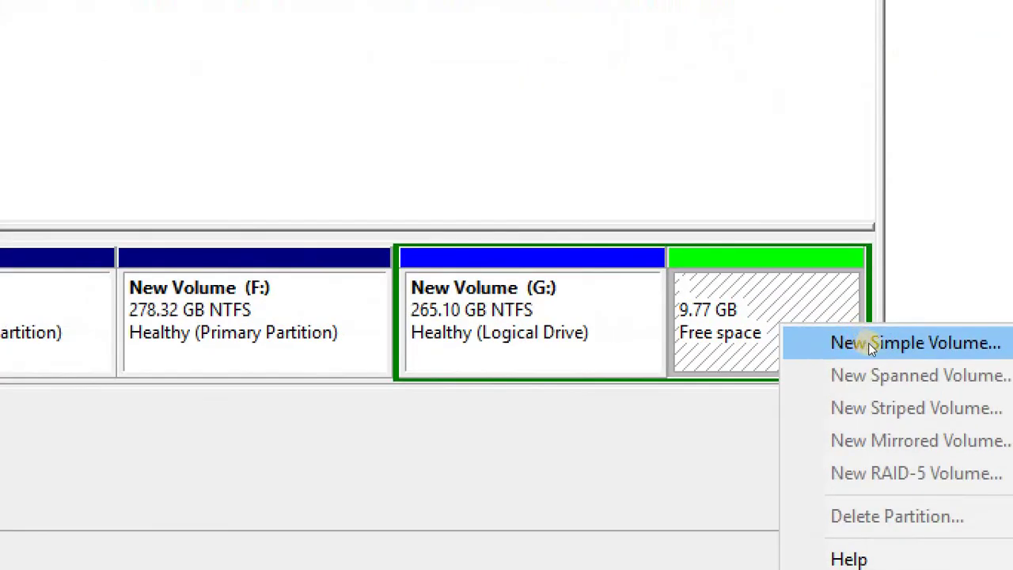
Step: Start a New Simple Volume on the free space, keeping 9999 MB and drive letter H
left_click(886, 344)
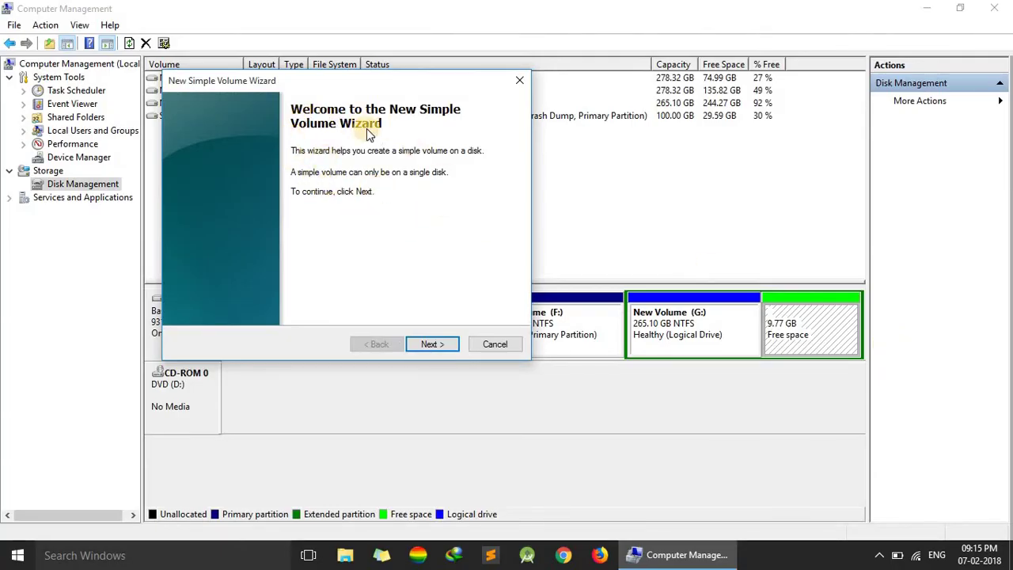
left_click(432, 343)
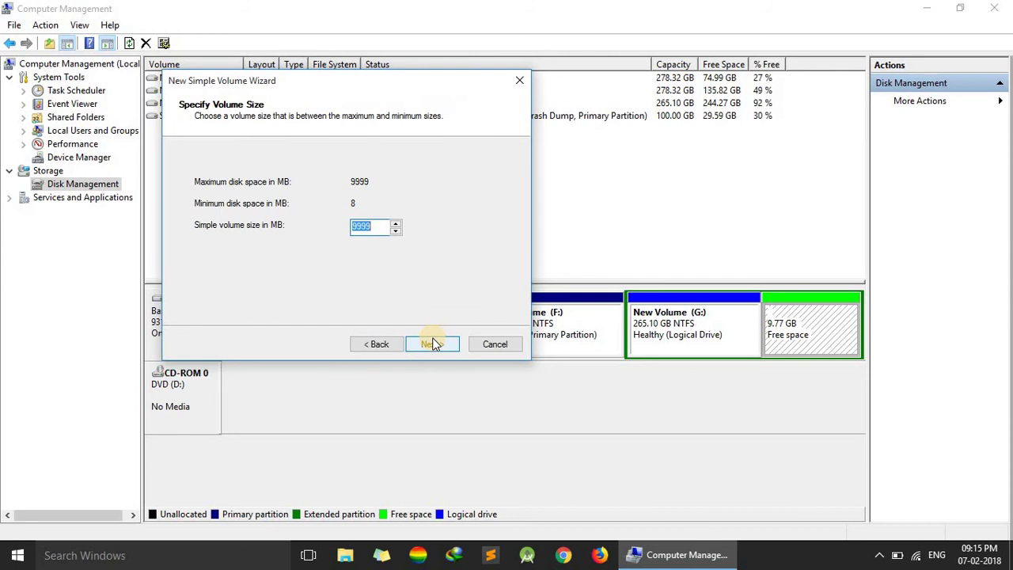
left_click(432, 343)
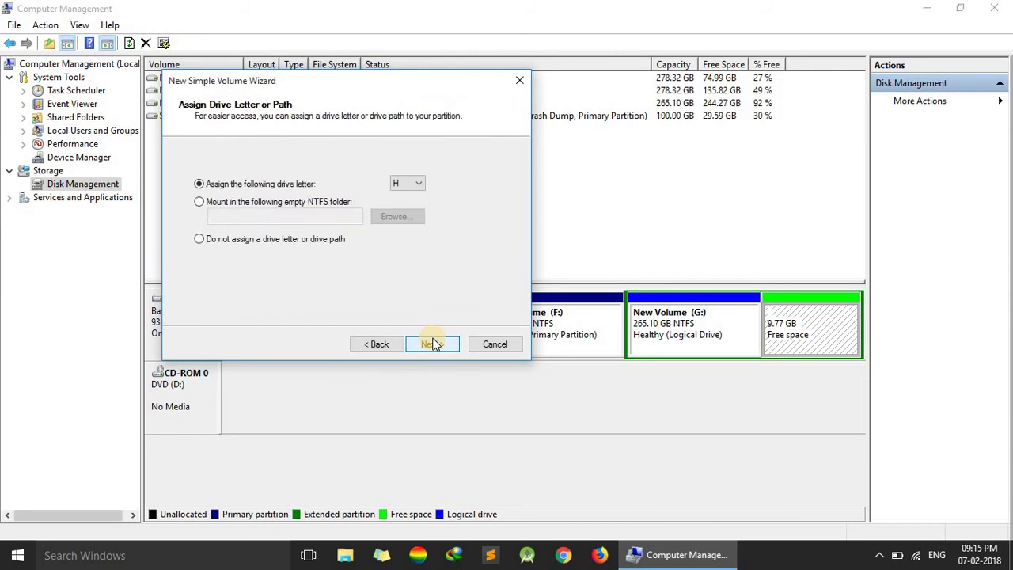
left_click(402, 182)
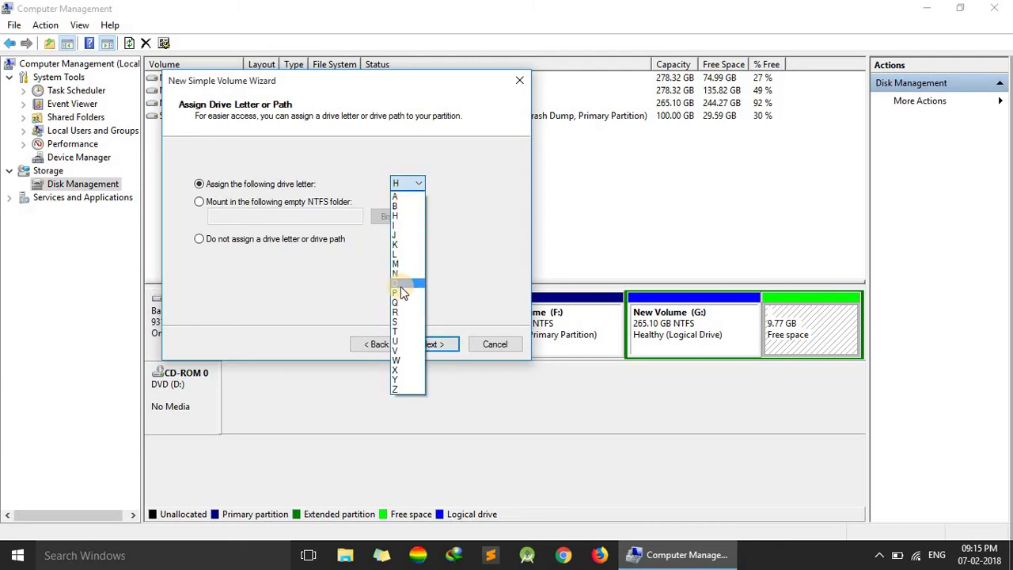
left_click(401, 216)
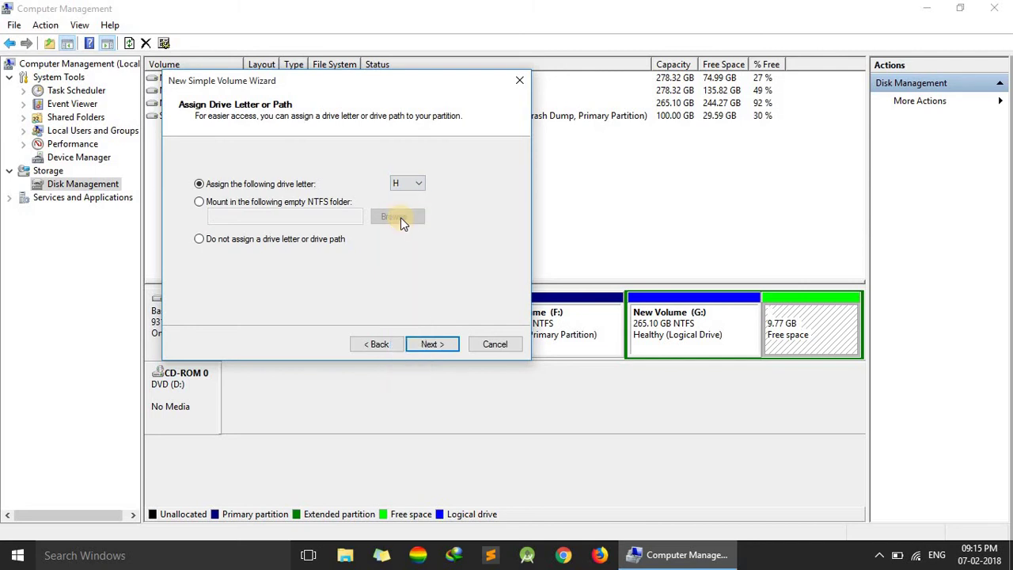
left_click(441, 346)
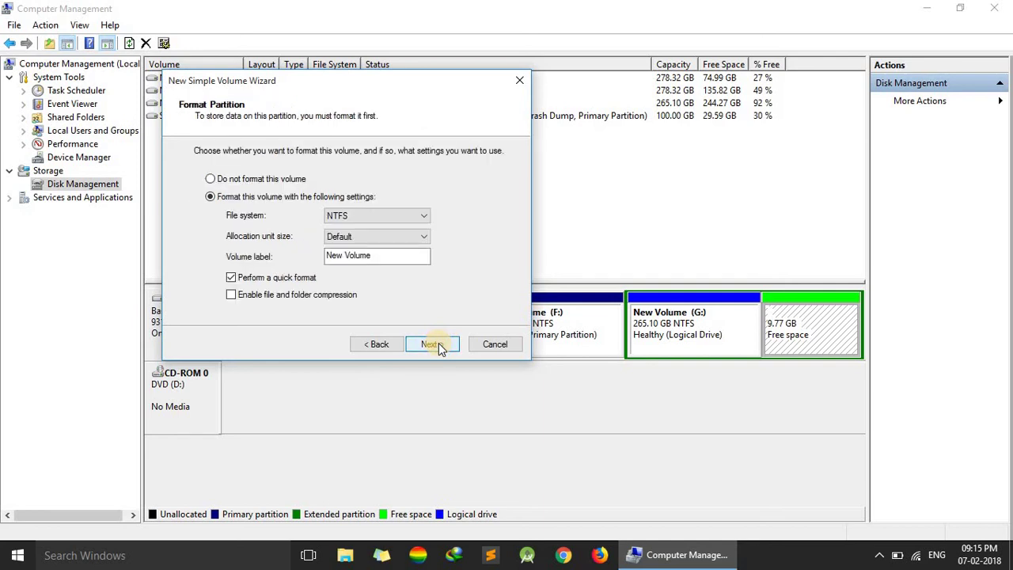
Step: Format the volume as NTFS with label 'HowTo' and finish creating drive H
left_click(396, 218)
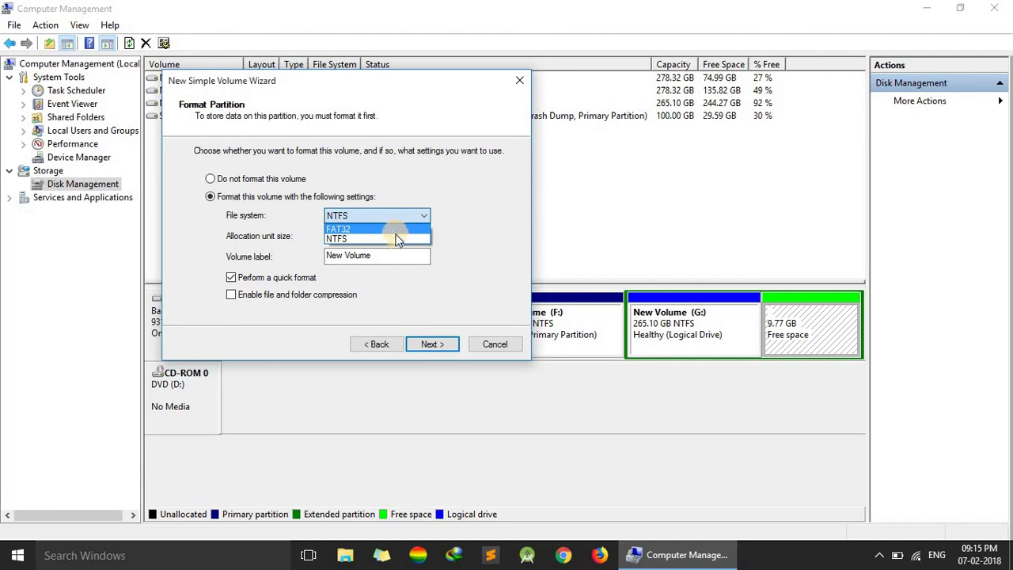
left_click(398, 239)
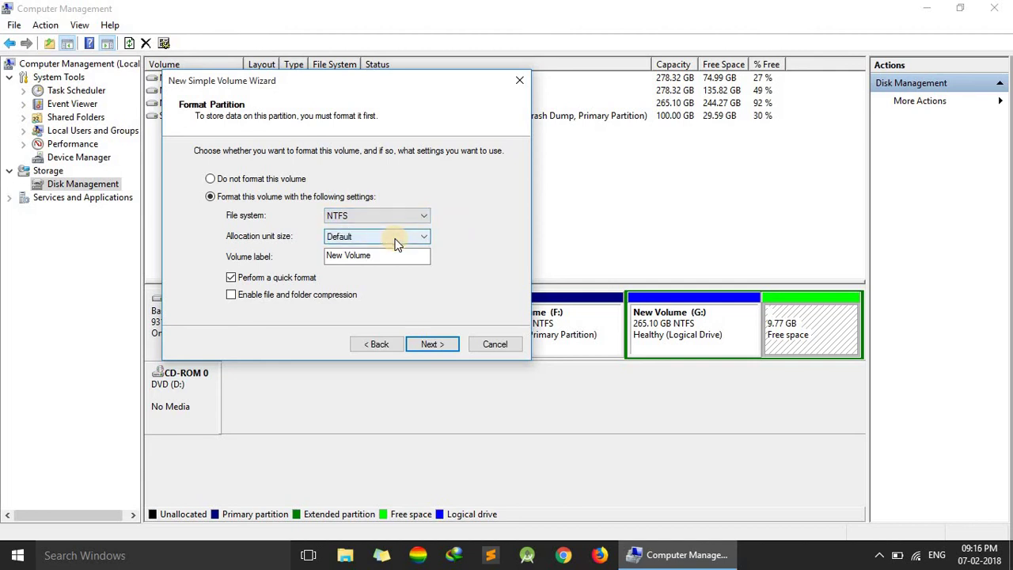
double_click(366, 255)
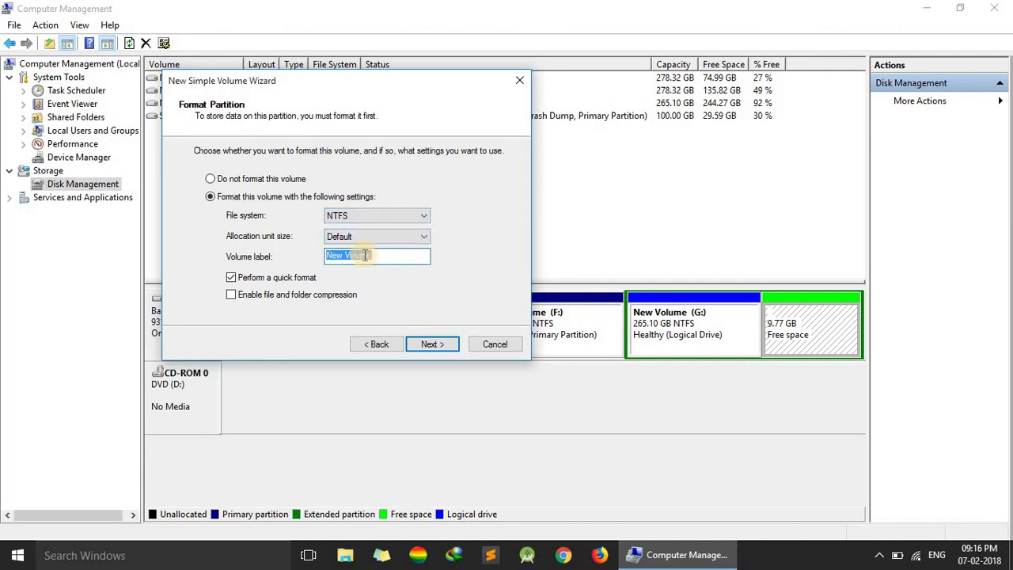
key("BackSpace")
type("How r")
key("BackSpace")
key("BackSpace")
type("To")
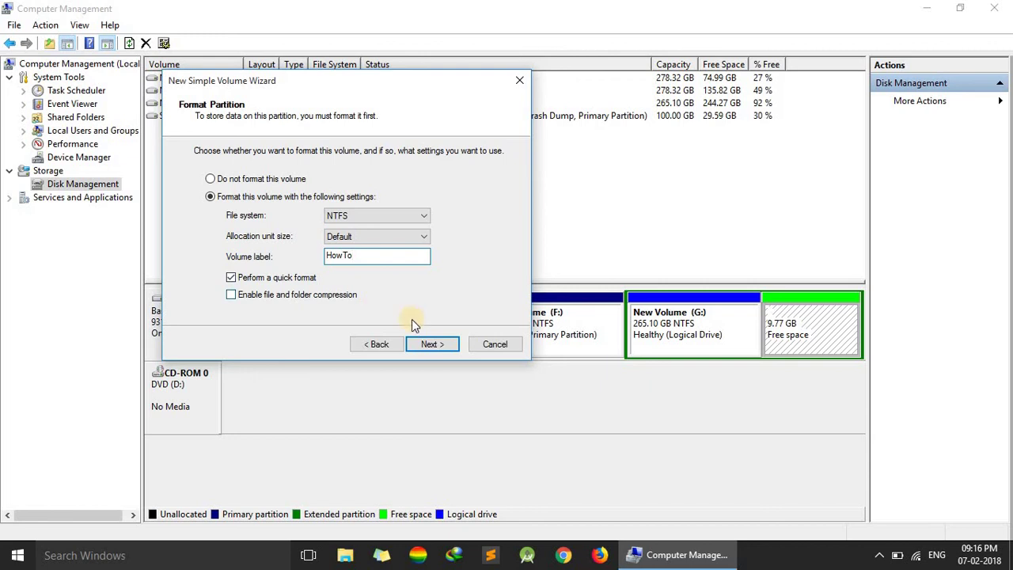
left_click(432, 344)
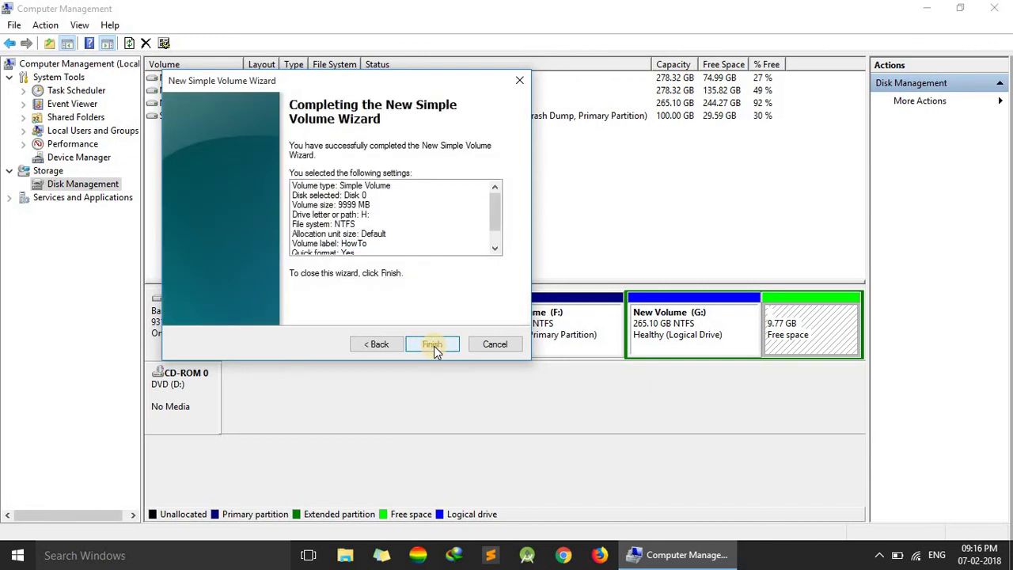
left_click(438, 340)
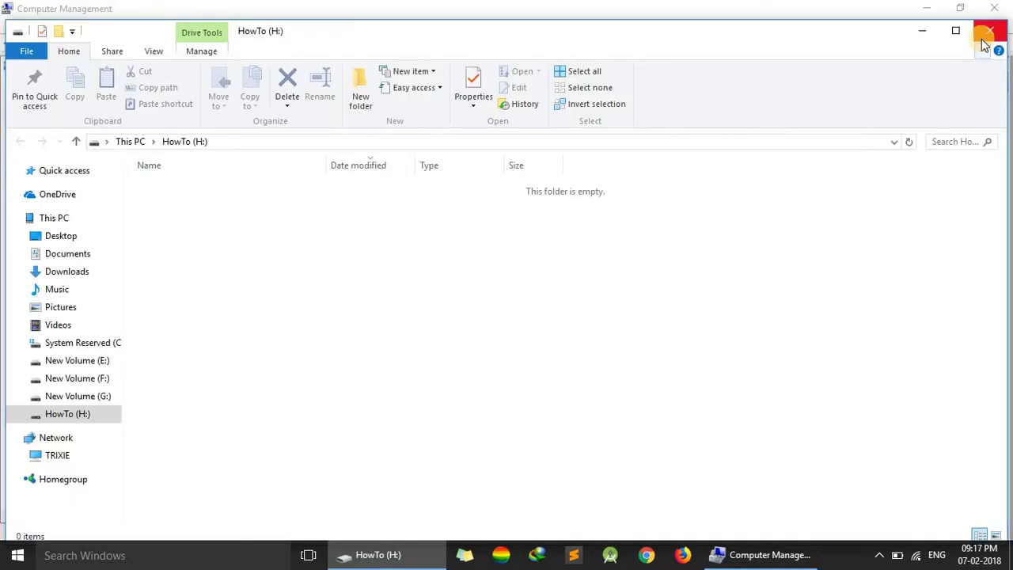
Step: Close the HowTo (H:) folder, select the new 9.76 GB partition, and show the desktop
left_click(988, 30)
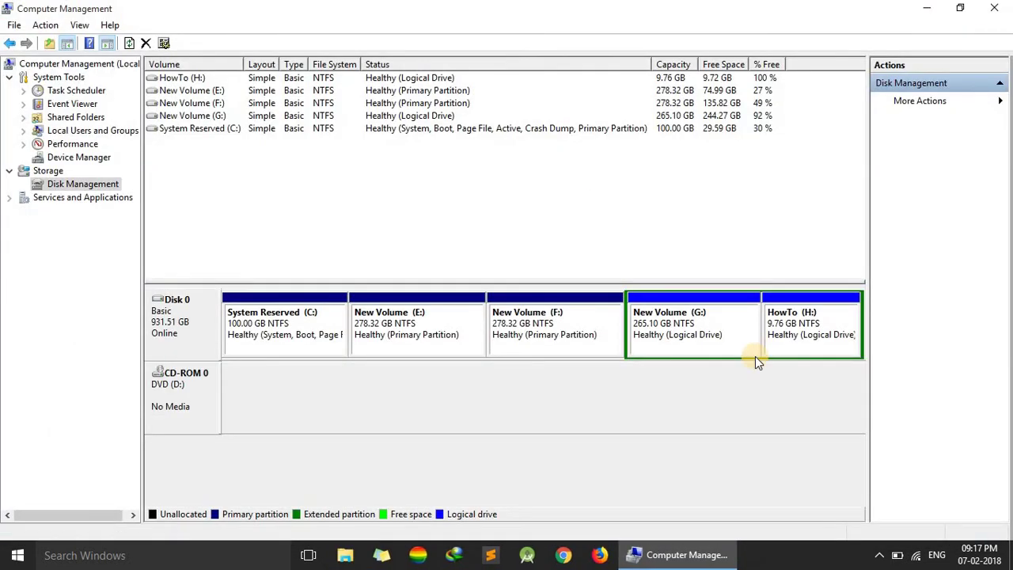
left_click(790, 329)
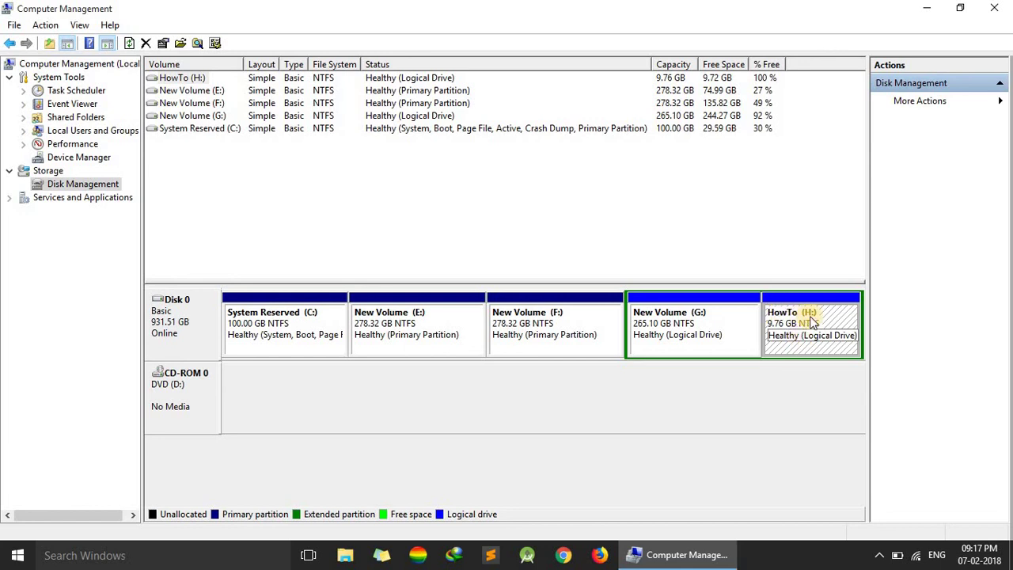
key("super+d")
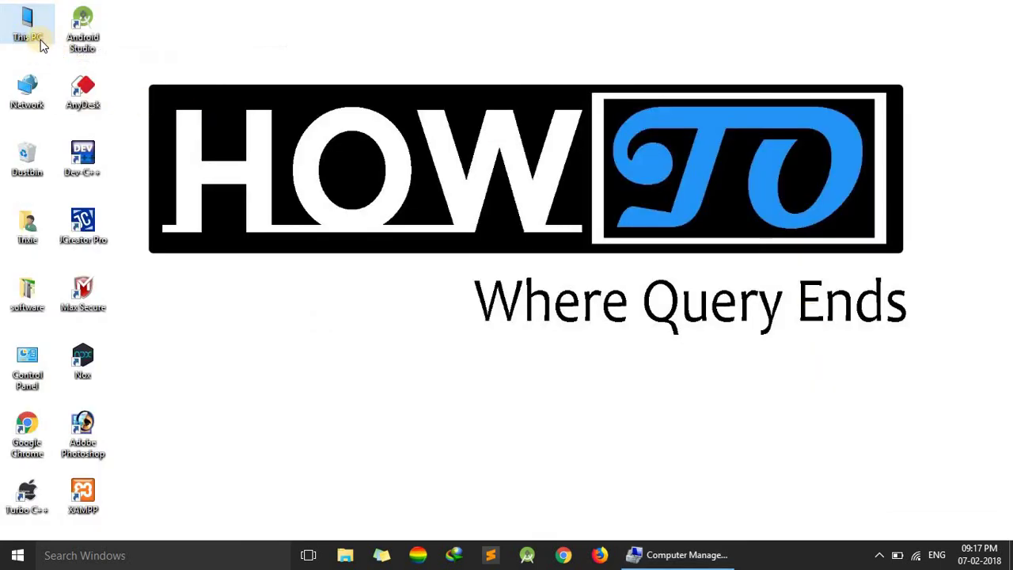
Step: Confirm in This PC that HowTo (H:) has 9.72 GB free of 9.76 GB, then minimize
double_click(37, 37)
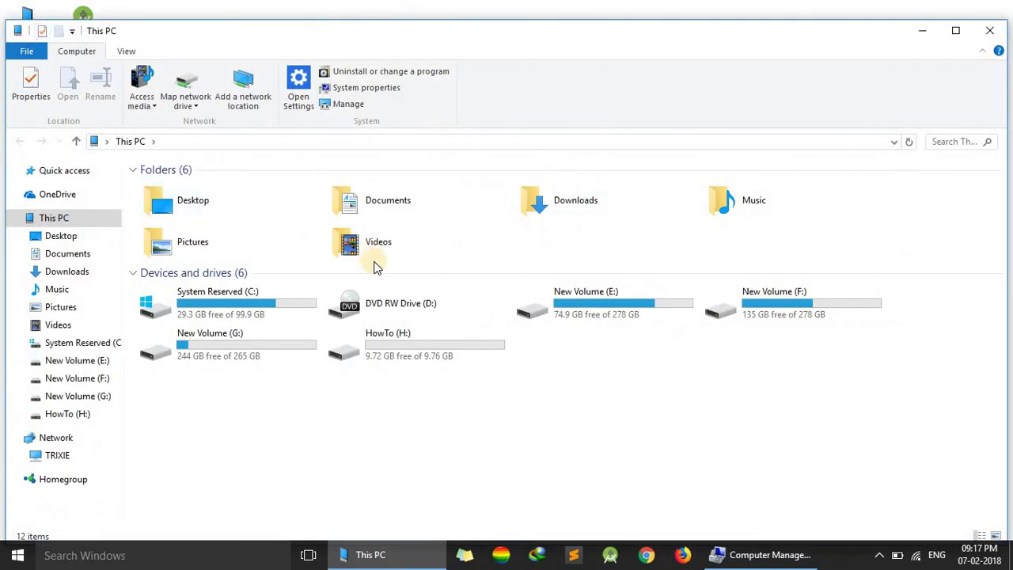
mouse_move(428, 358)
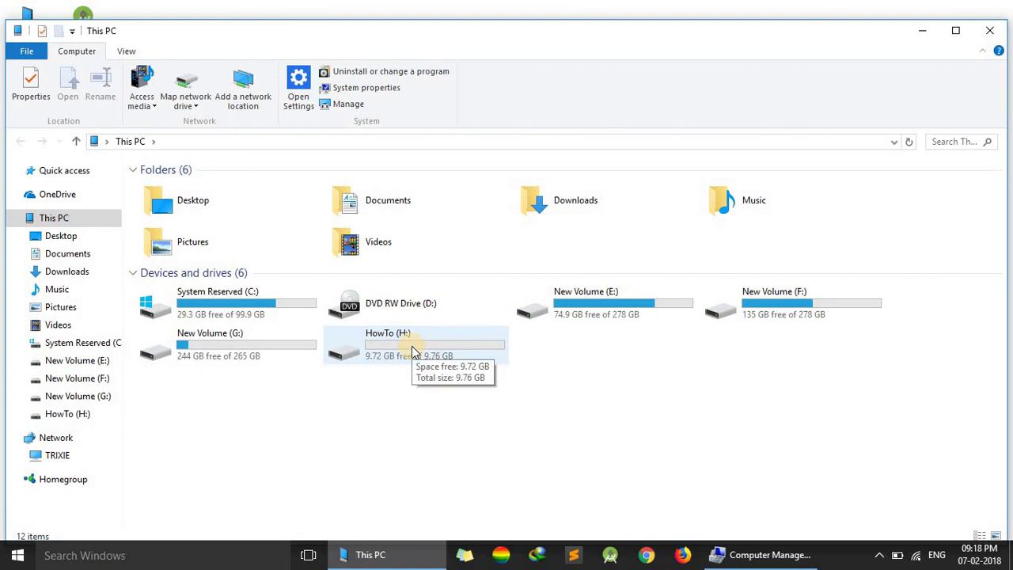
key("super+d")
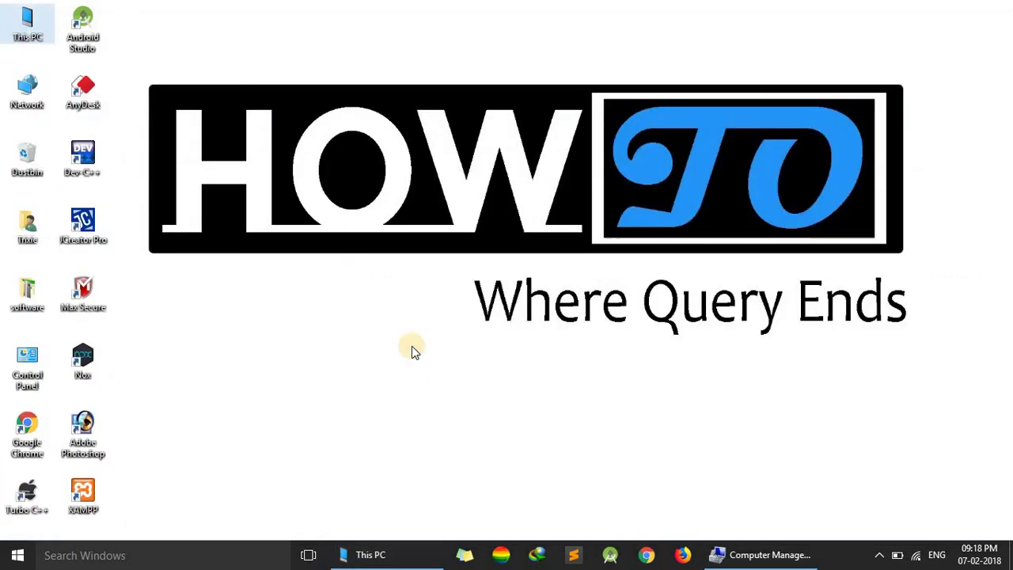